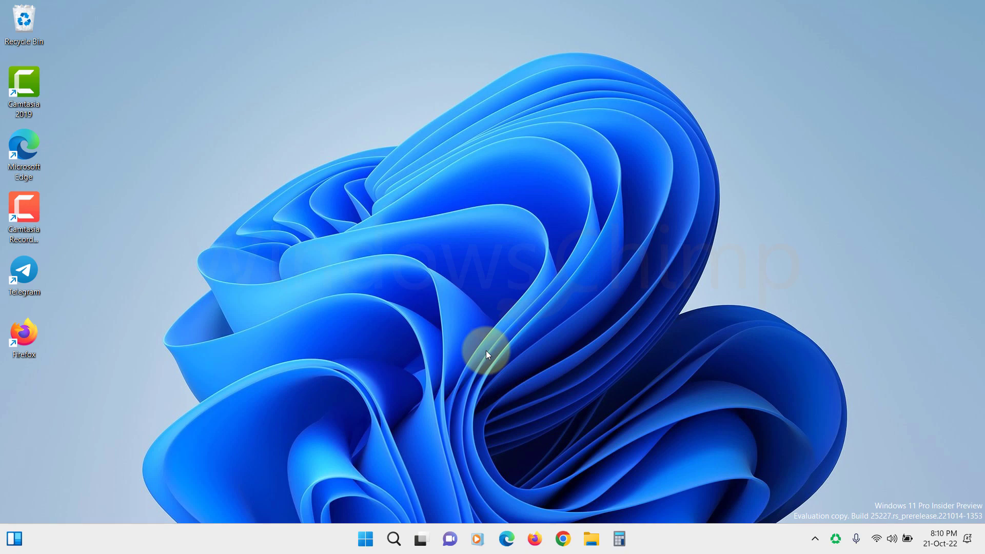
# Step: Add an Explorer tab, set Explorer to open at This PC, and open 'Fix Image Not Opening Windows 11' in a new tab
pyautogui.click(591, 539)
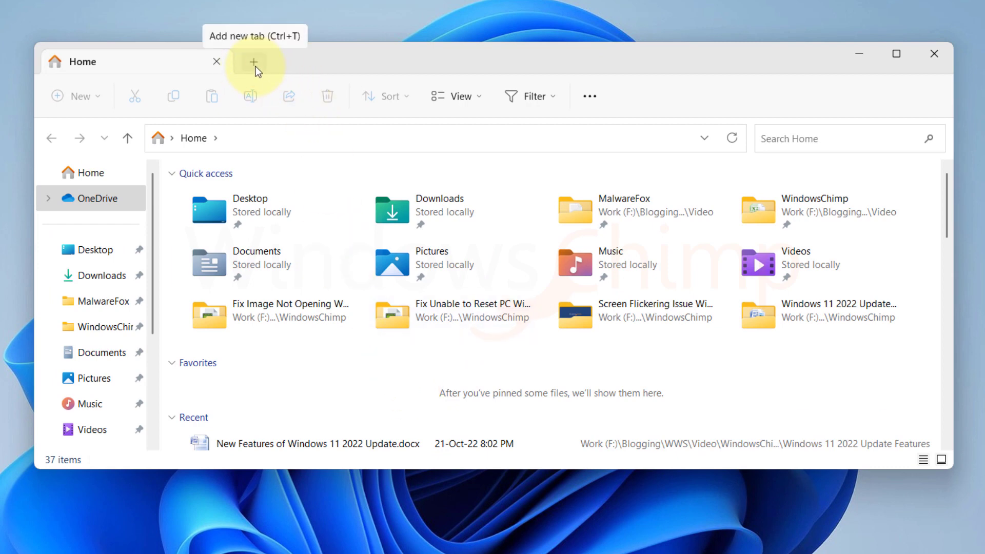
pyautogui.click(255, 65)
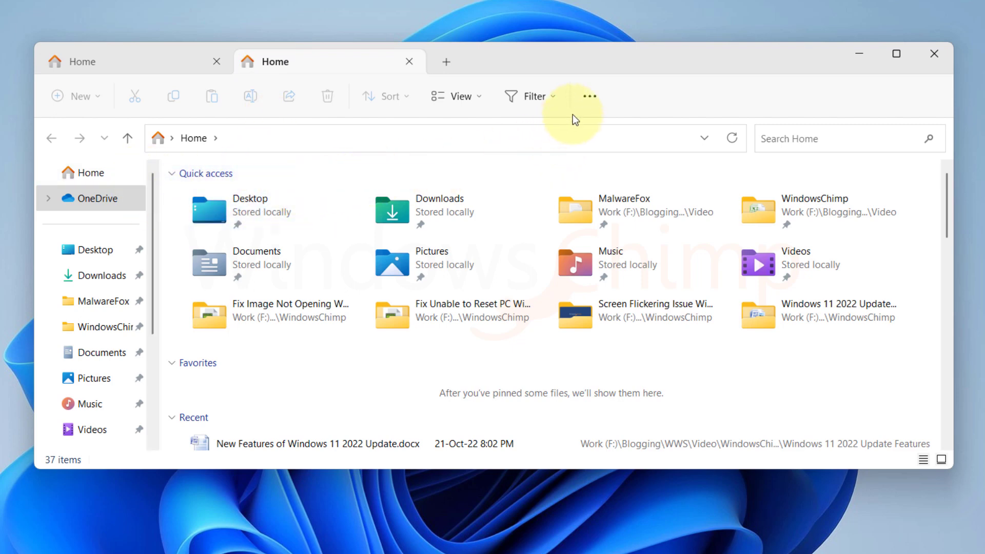
pyautogui.click(586, 101)
pyautogui.click(534, 241)
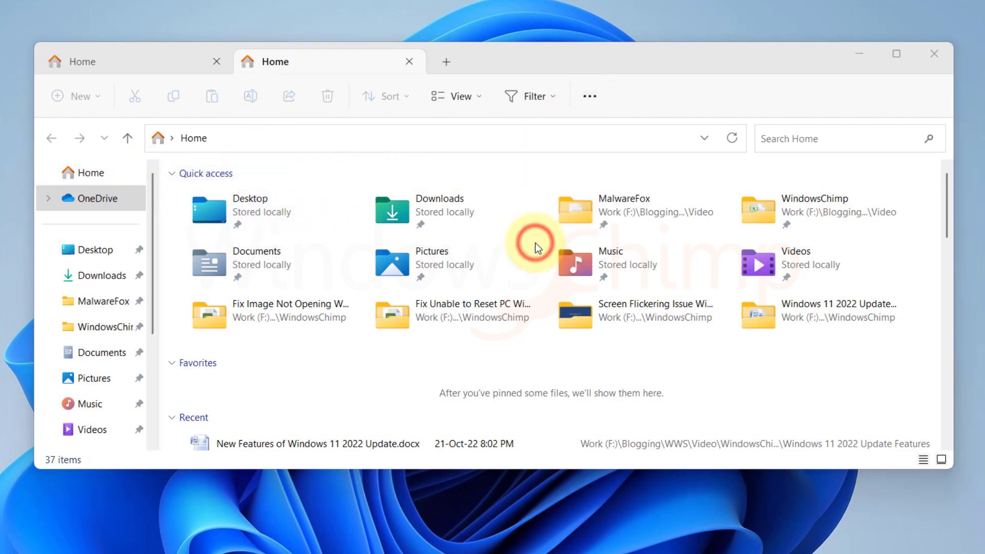
pyautogui.click(187, 238)
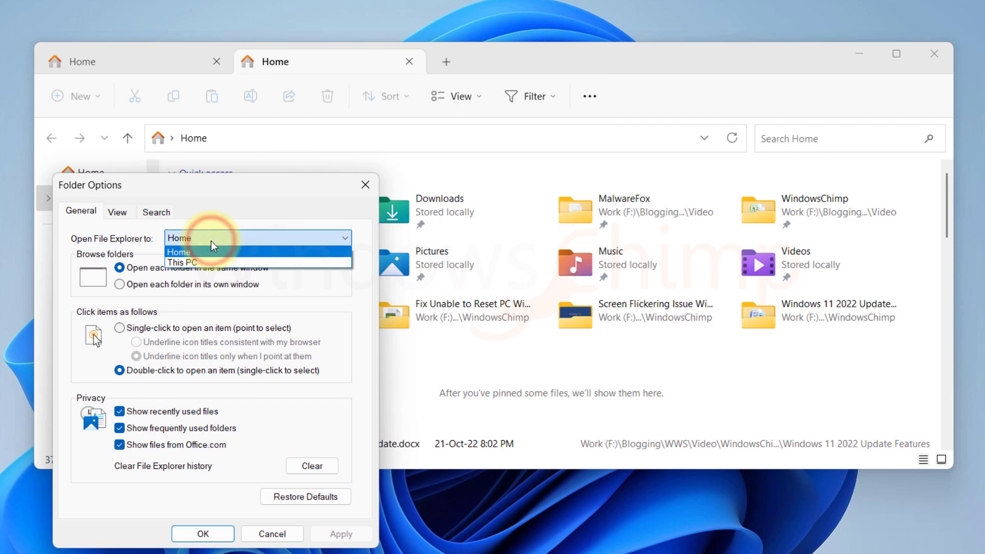
pyautogui.click(211, 263)
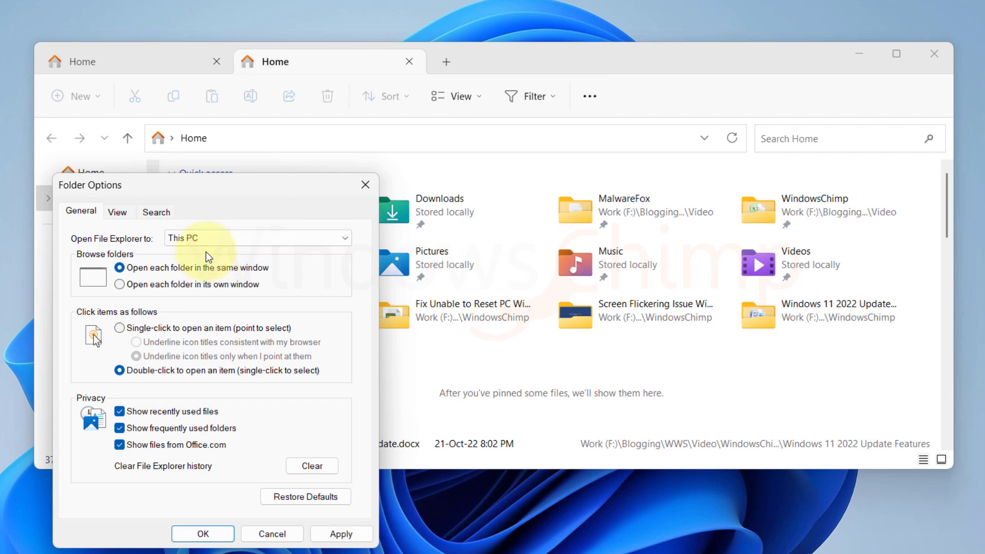
pyautogui.click(203, 533)
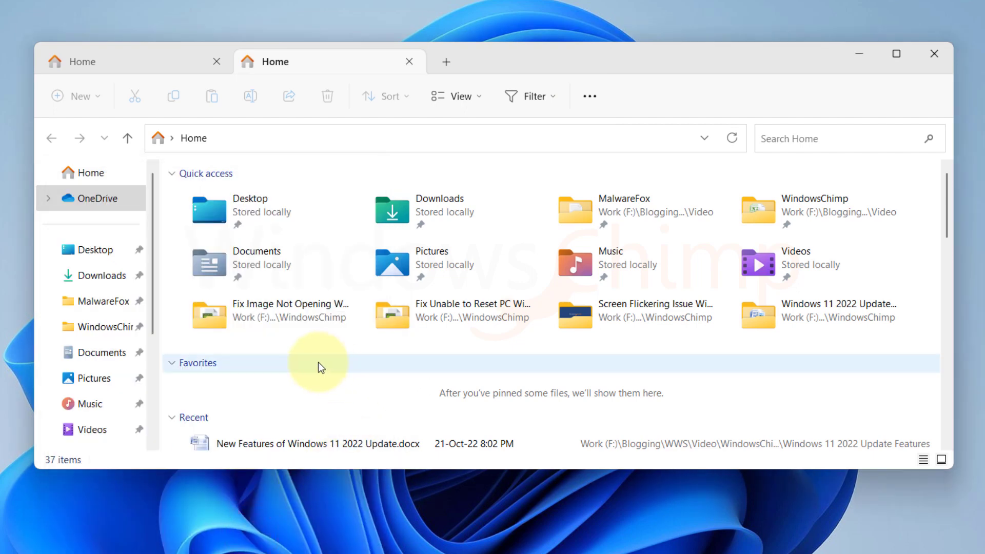
pyautogui.rightClick(280, 308)
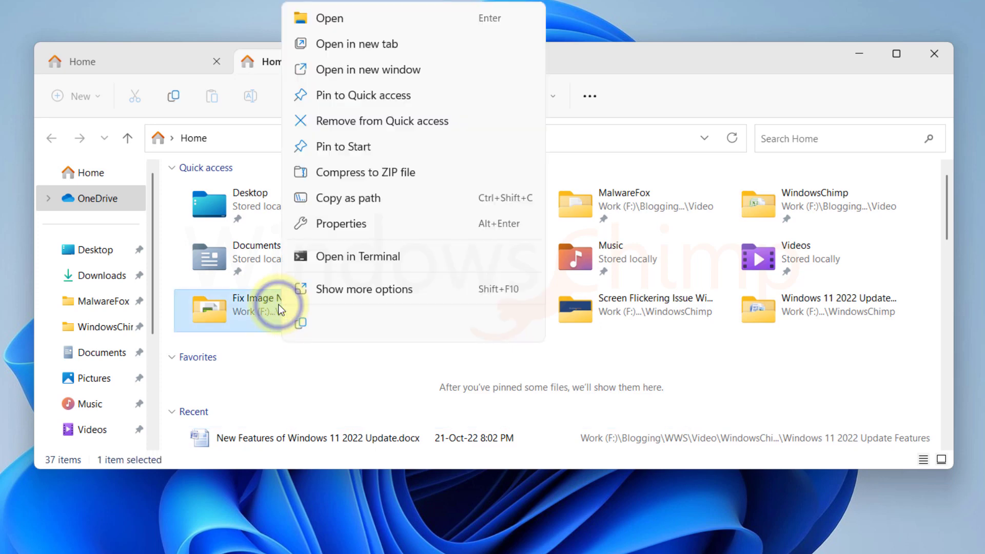
pyautogui.click(342, 49)
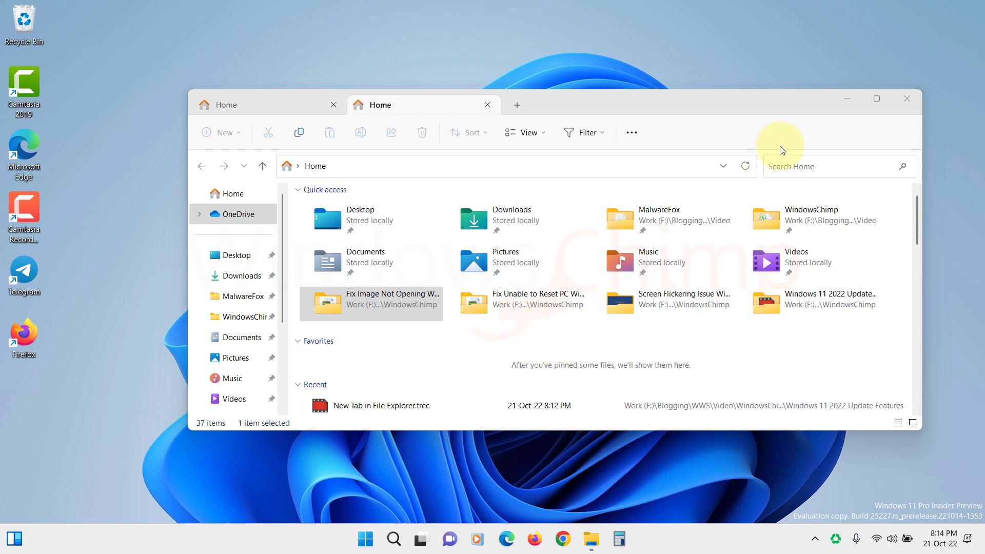
# Step: Snap the File Explorer window into the top-right quarter of the screen
pyautogui.moveTo(875, 98)
pyautogui.moveTo(617, 108); pyautogui.dragTo(546, 37)
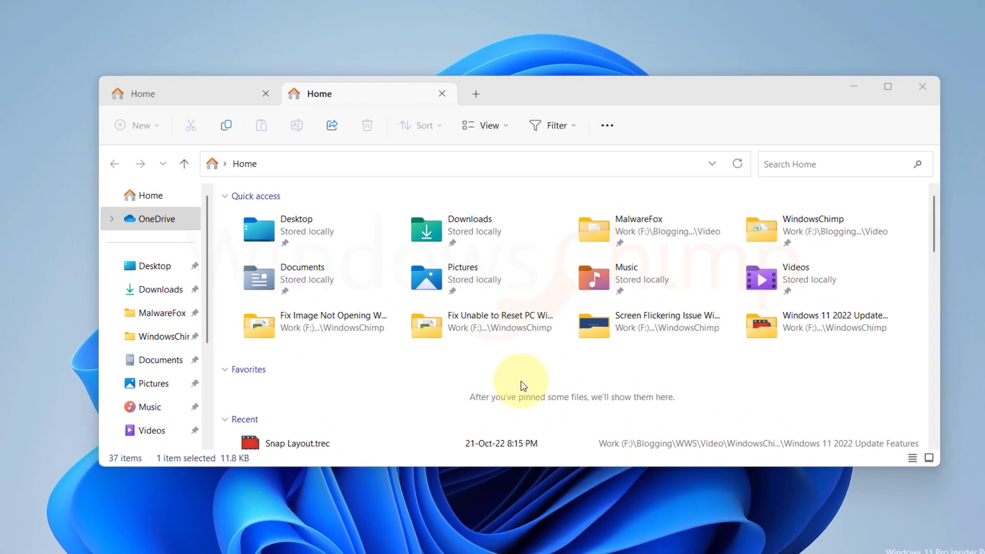
# Step: Share New Tab in File Explorer.trec and view its Nearby sharing visibility options
pyautogui.scroll(-2, 558, 361)
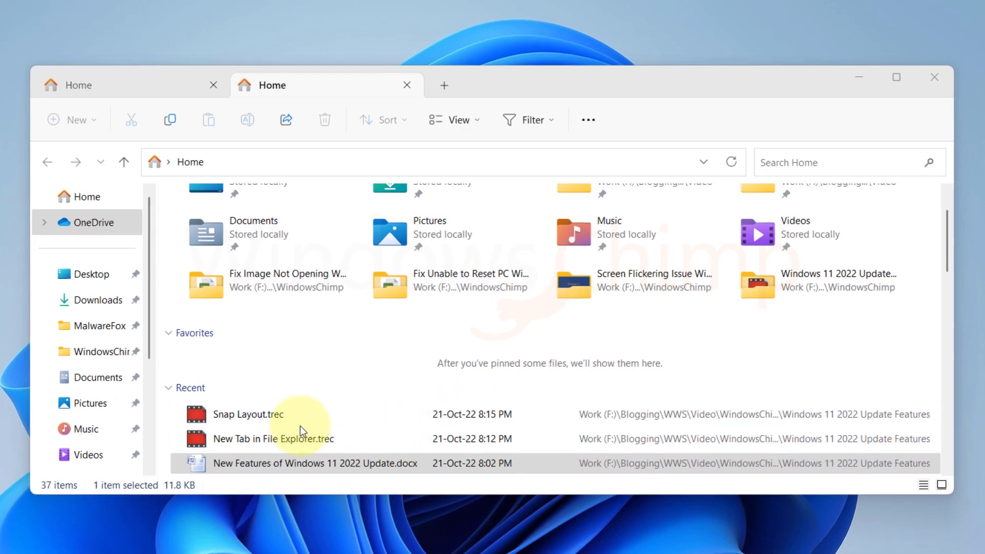
pyautogui.click(269, 438)
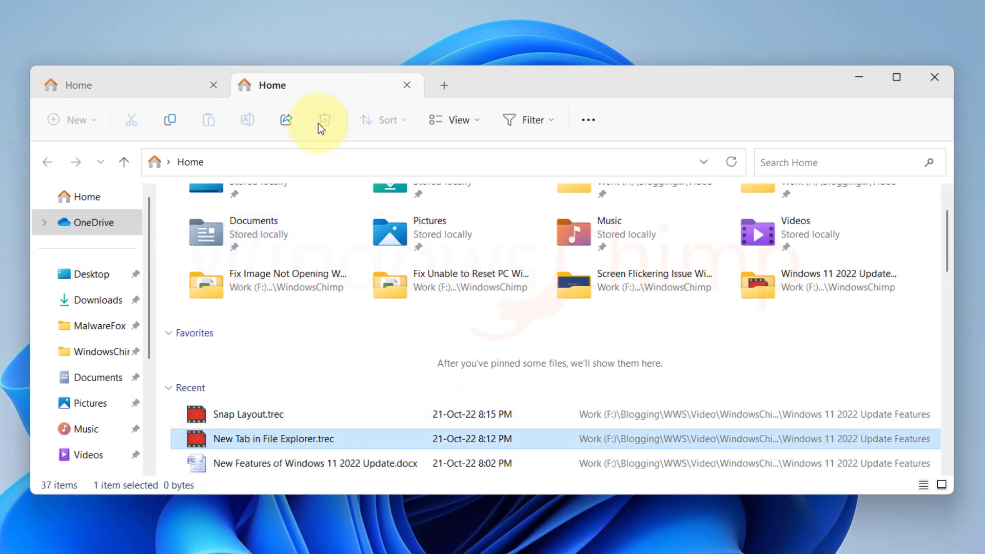
pyautogui.click(286, 119)
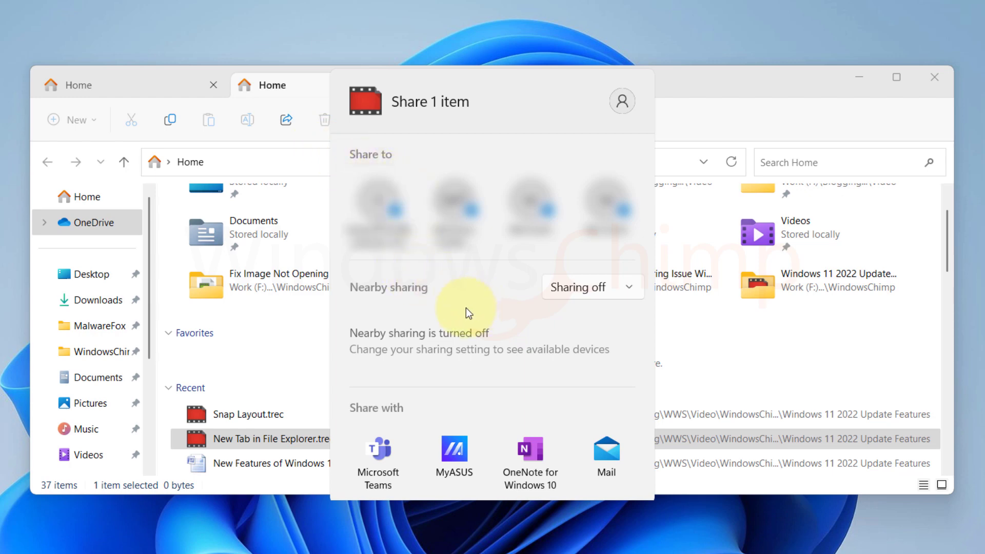
pyautogui.click(608, 294)
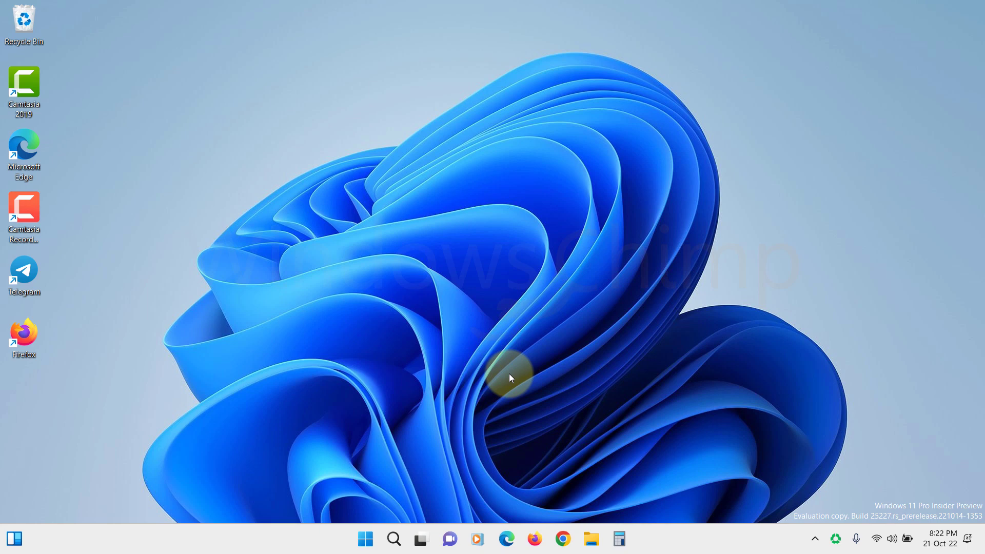
pyautogui.click(375, 535)
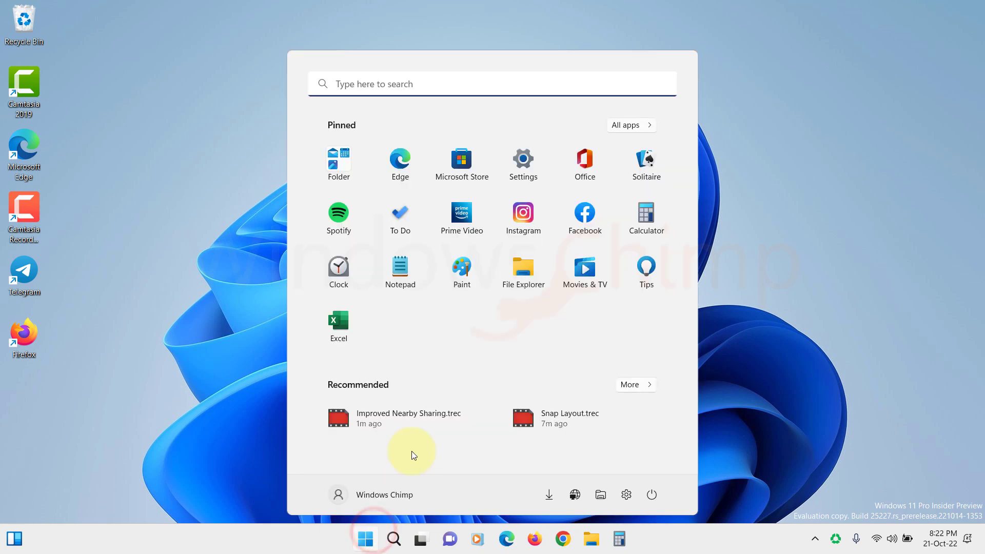
pyautogui.click(533, 166)
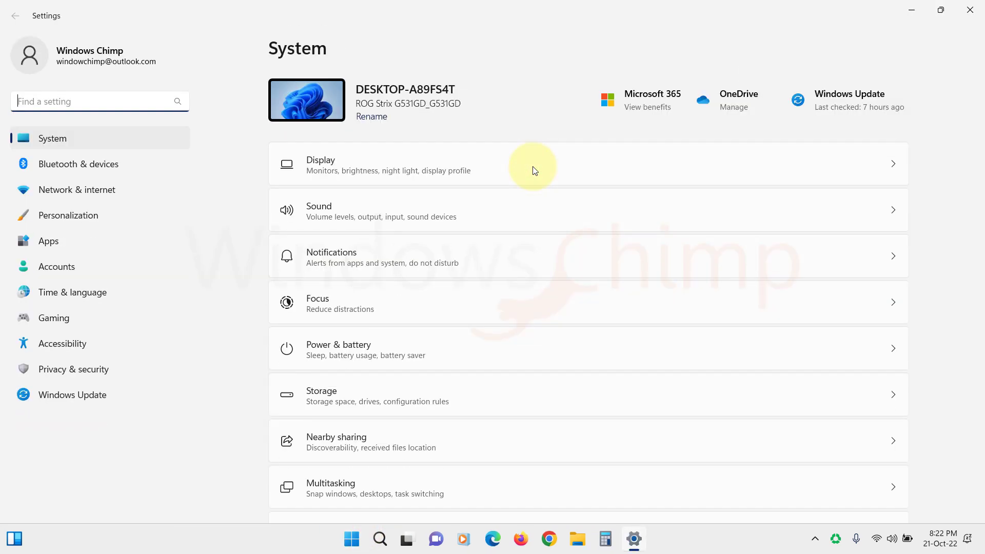
pyautogui.scroll(-5, 379, 370)
pyautogui.scroll(-2, 384, 378)
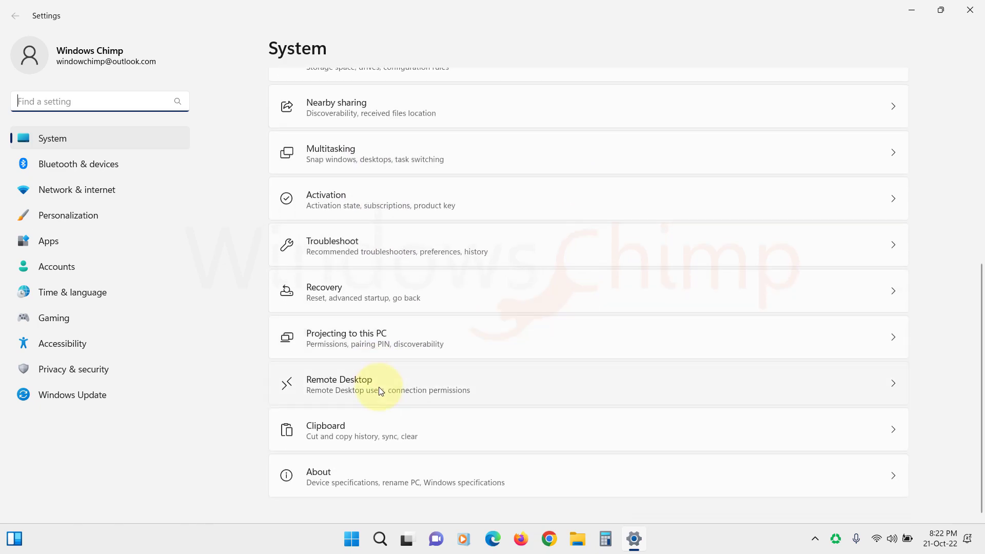
pyautogui.click(355, 429)
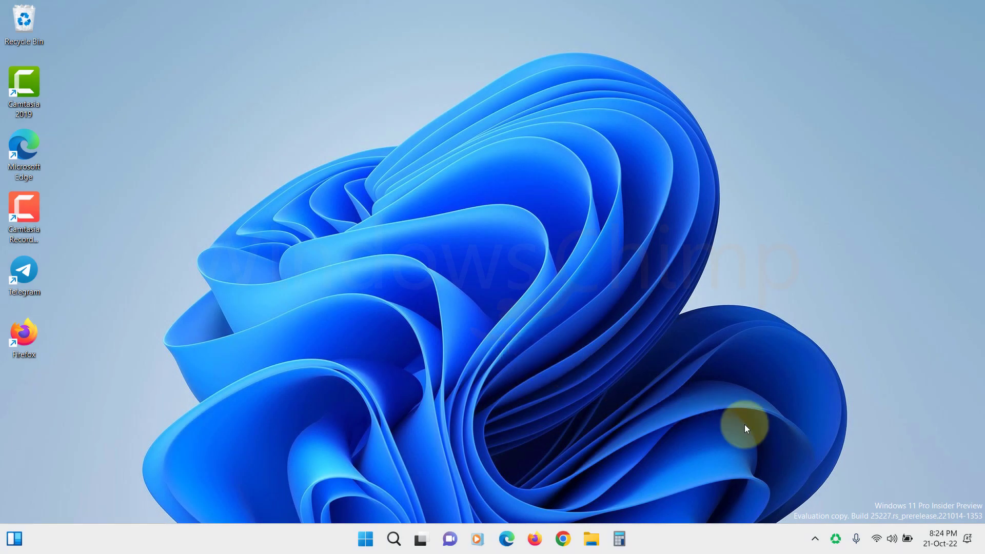
# Step: Start a 30-minute focus session in the Clock app and switch it to compact view
pyautogui.click(966, 540)
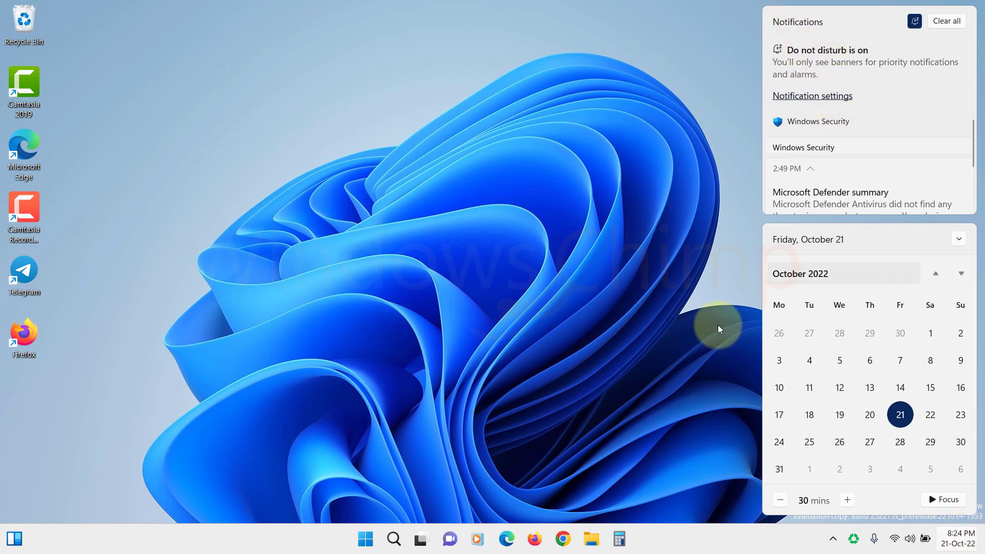
pyautogui.click(390, 545)
pyautogui.write('clock')
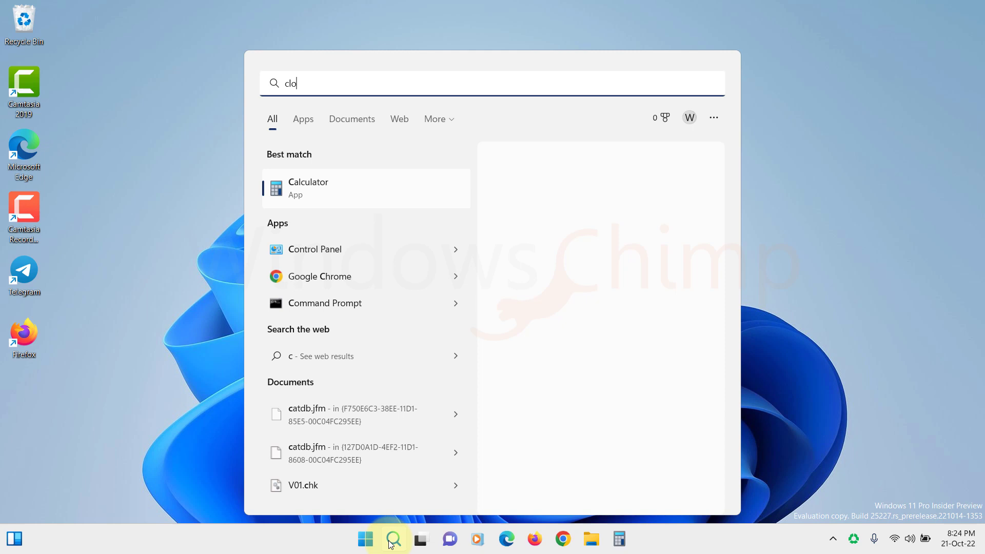
pyautogui.click(354, 194)
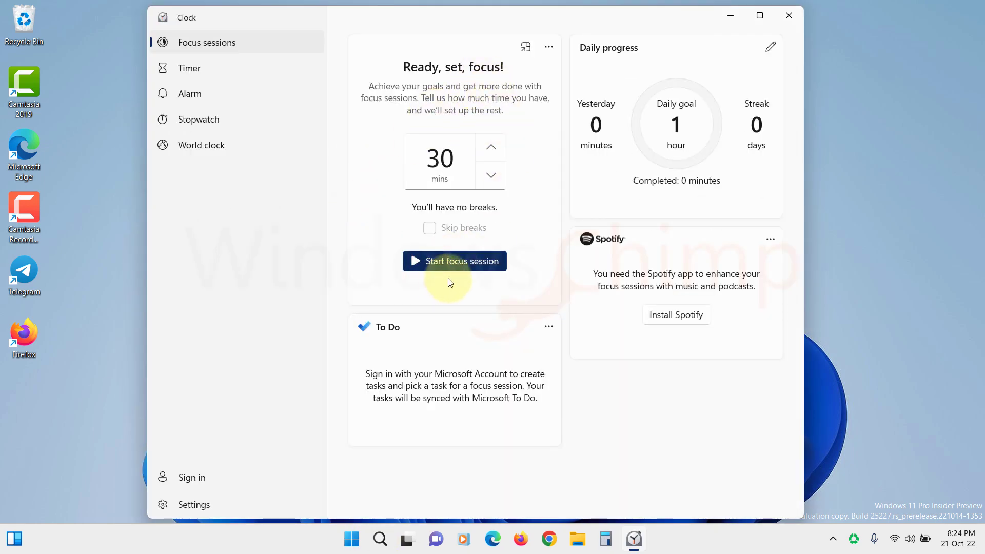
pyautogui.click(460, 260)
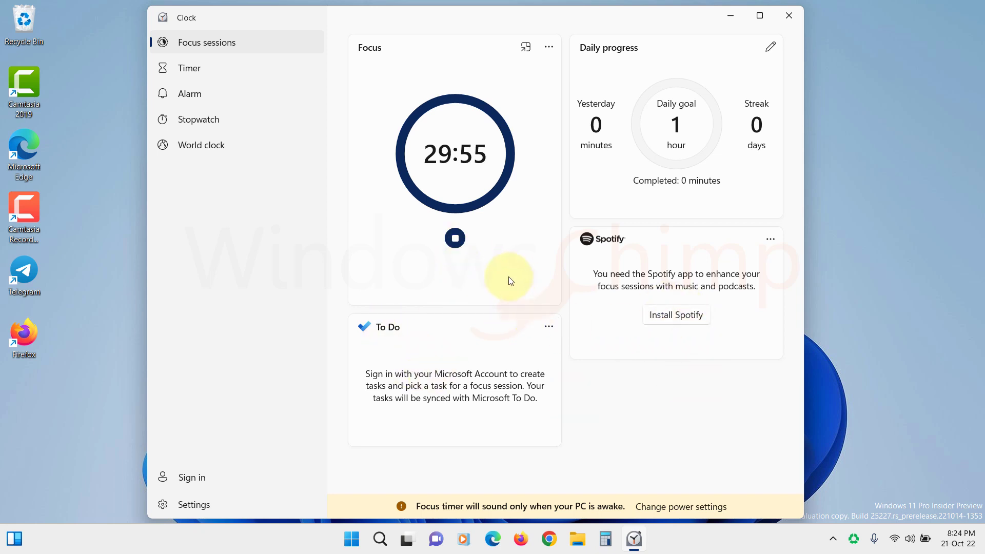
pyautogui.click(526, 47)
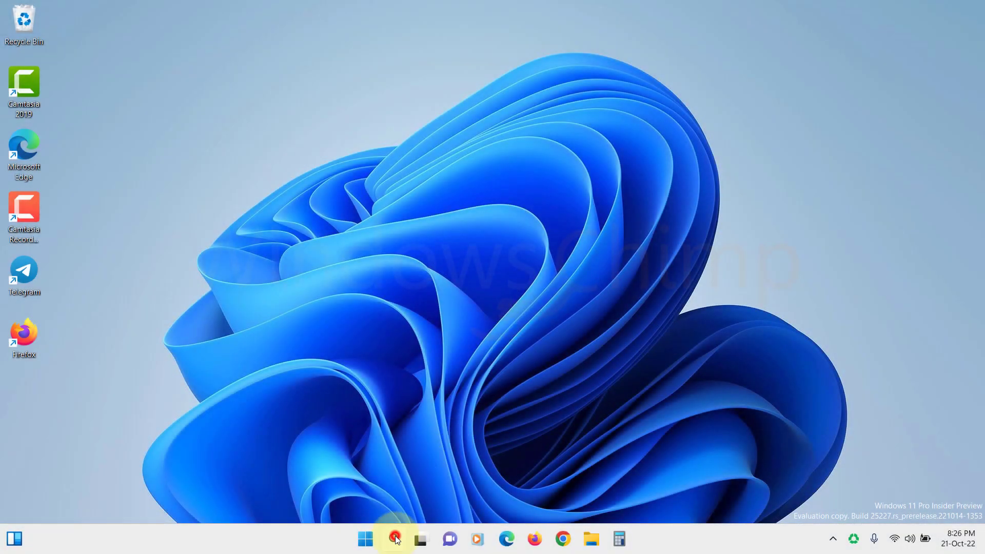
# Step: Launch Photos from search and browse Memories, then the iCloud Photos page
pyautogui.click(394, 538)
pyautogui.write('p')
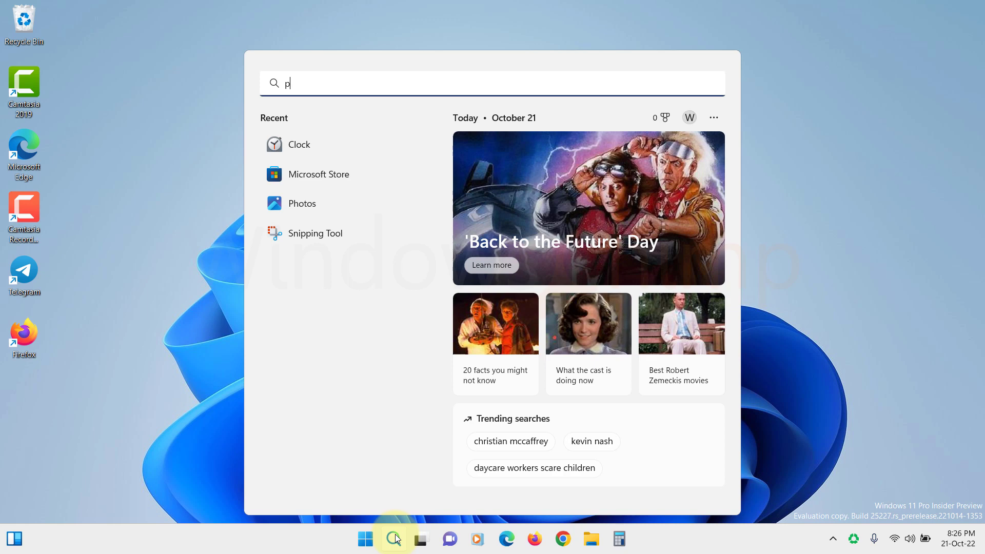
pyautogui.write('hotos')
pyautogui.click(301, 177)
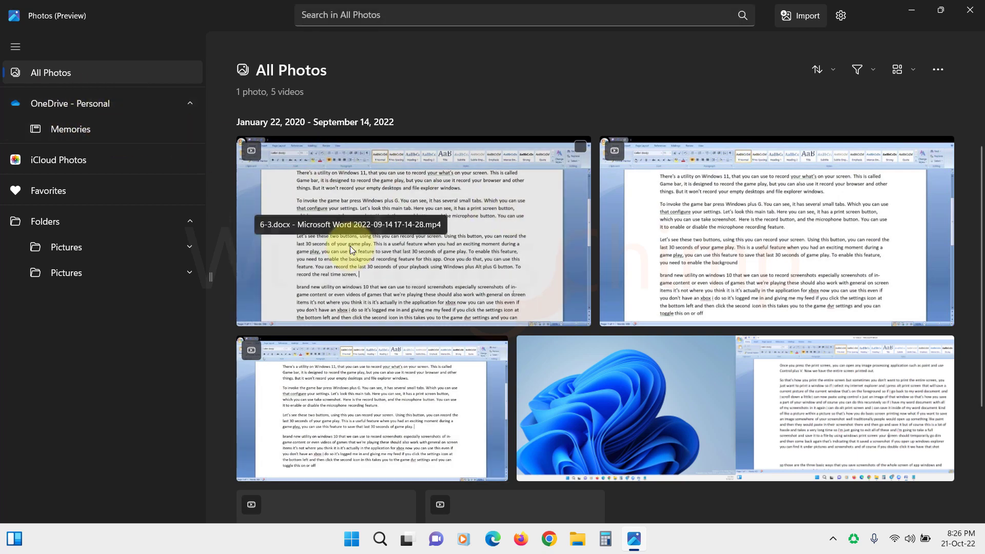
pyautogui.click(75, 128)
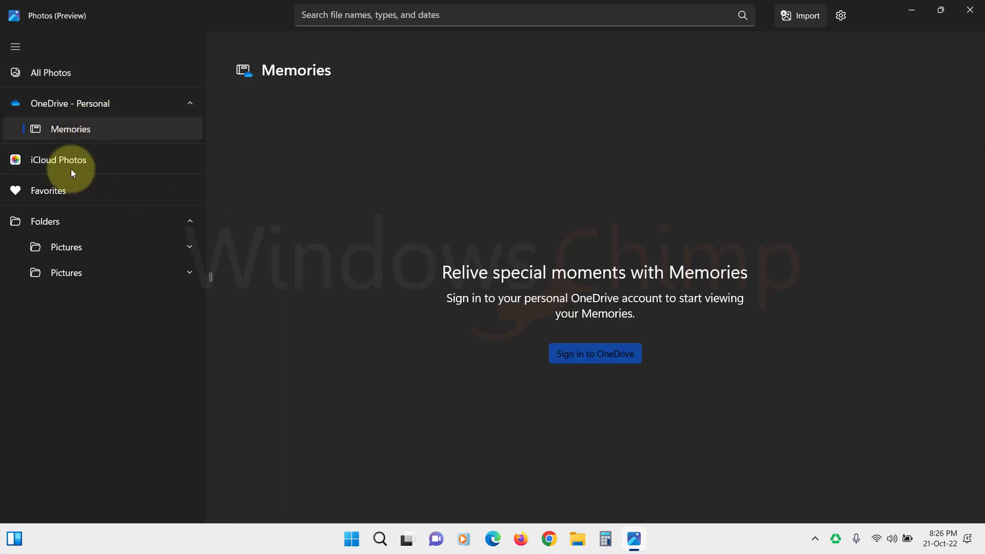
pyautogui.click(58, 160)
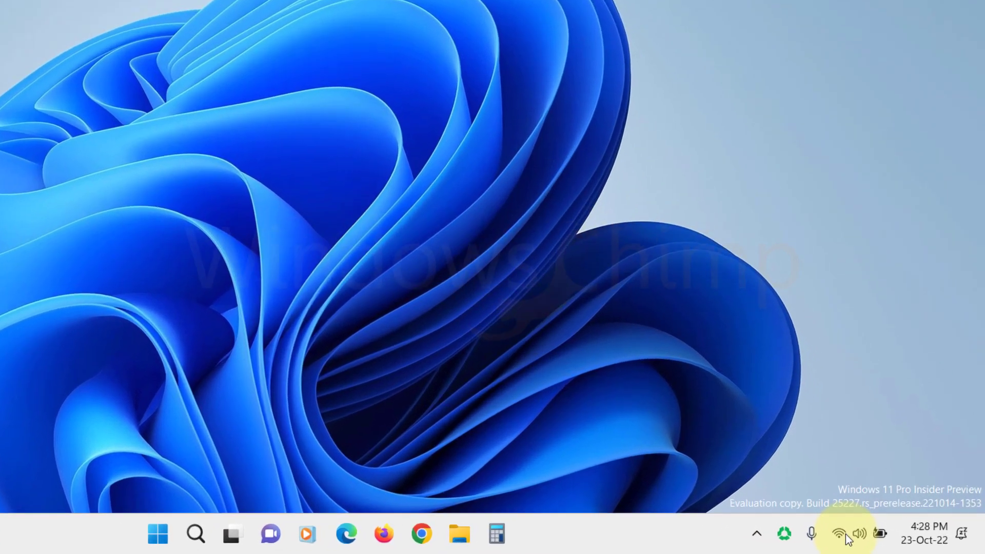
# Step: Open the Accessibility tile in Quick Settings and go to the full Accessibility settings page
pyautogui.click(878, 540)
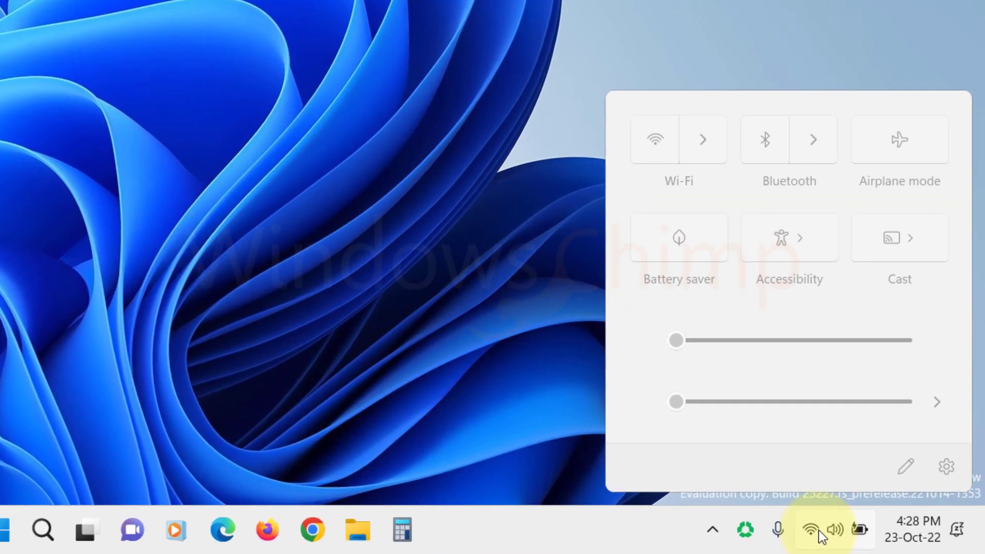
pyautogui.click(802, 247)
pyautogui.scroll(-1, 774, 329)
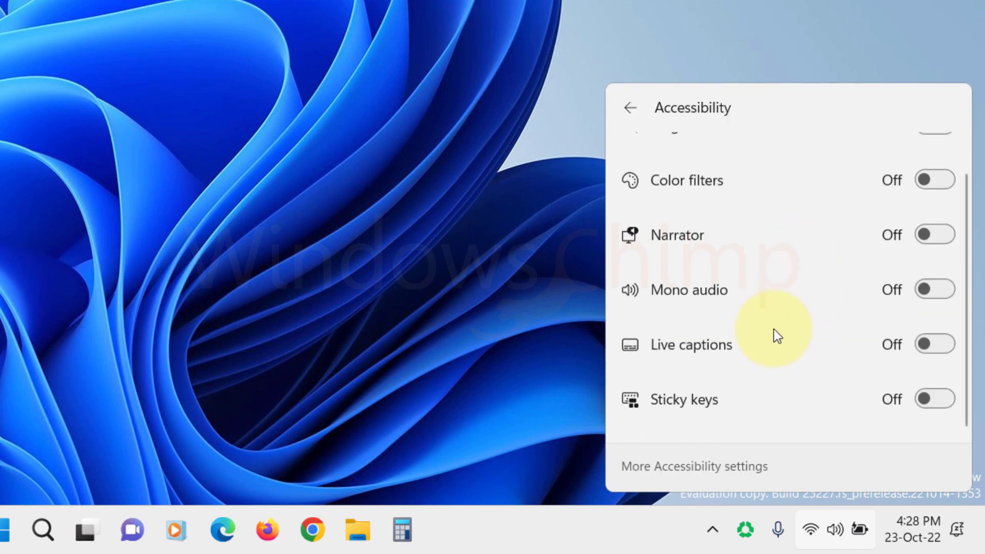
pyautogui.scroll(1, 774, 330)
pyautogui.click(723, 470)
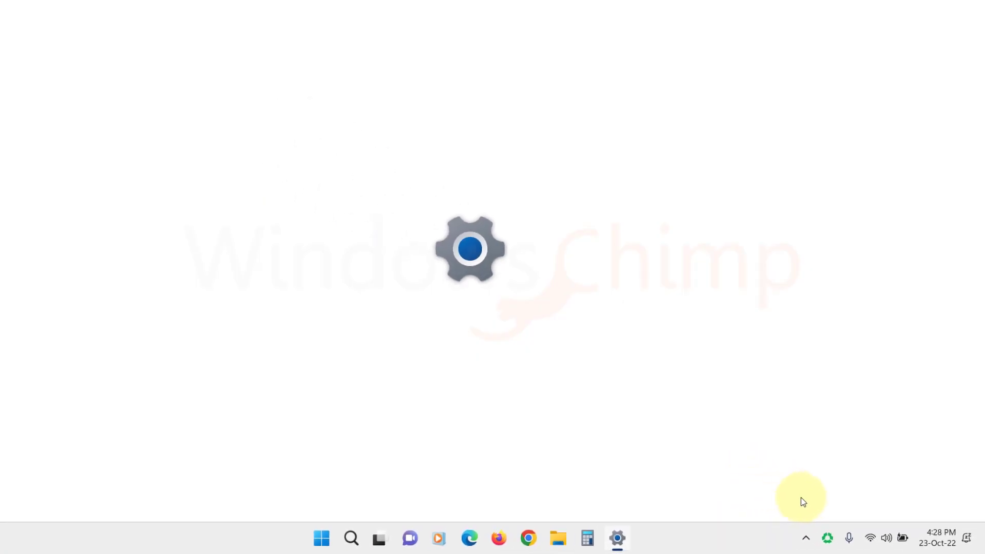
pyautogui.scroll(-1, 425, 293)
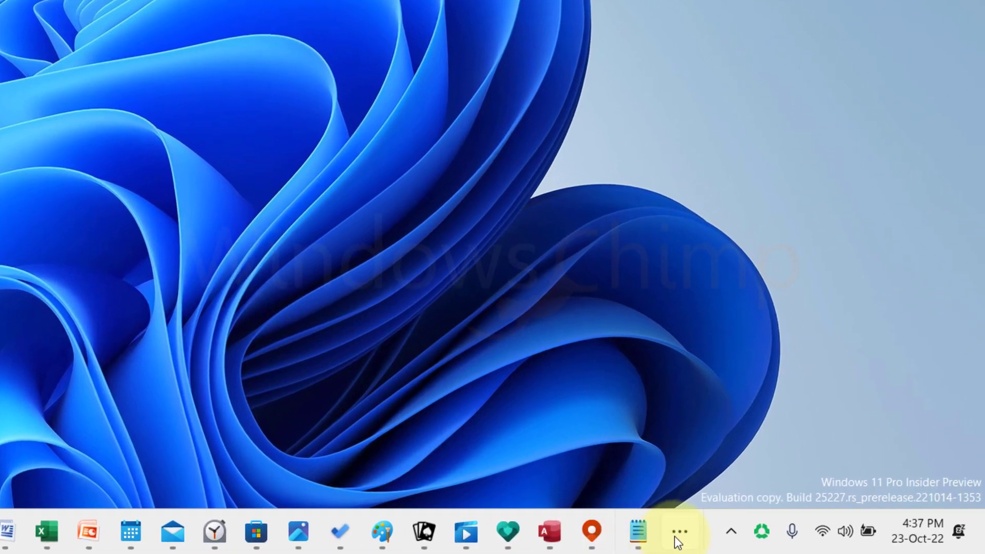
# Step: Show the taskbar overflow and preview the Notepad and WordPad windows
pyautogui.click(677, 535)
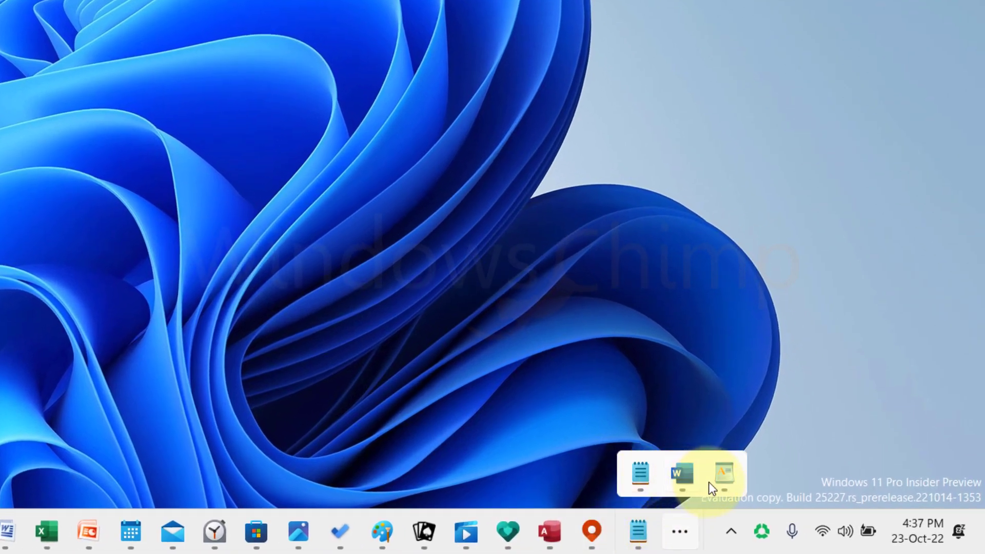
pyautogui.moveTo(644, 486)
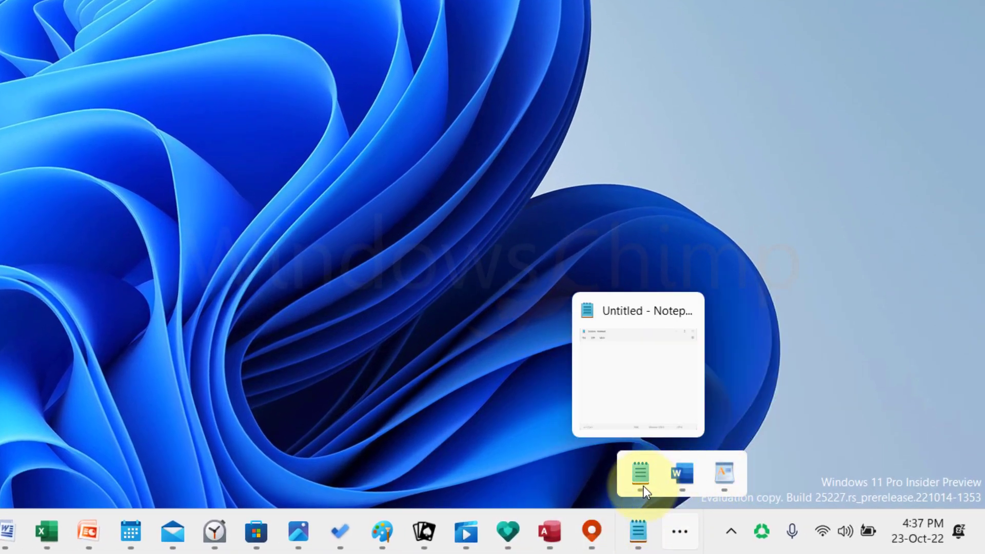
pyautogui.moveTo(728, 488)
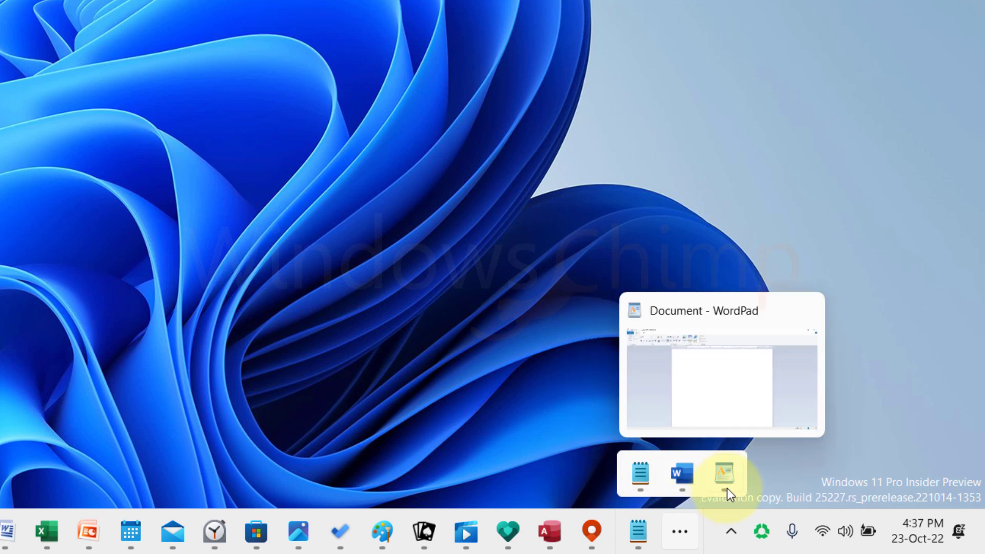